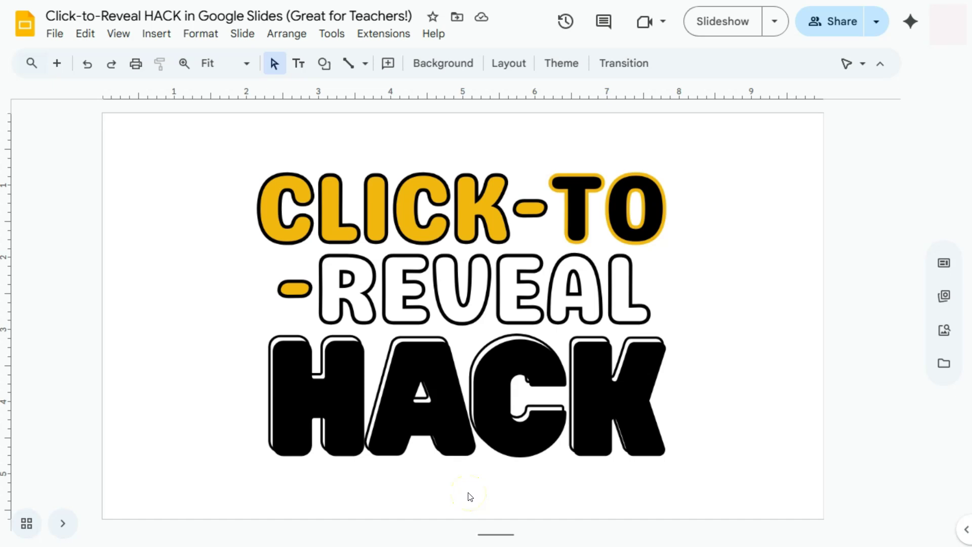
- Advance from the Click-to-Reveal title slide to the QUESTION NO. 1 slide
left_click(478, 494)
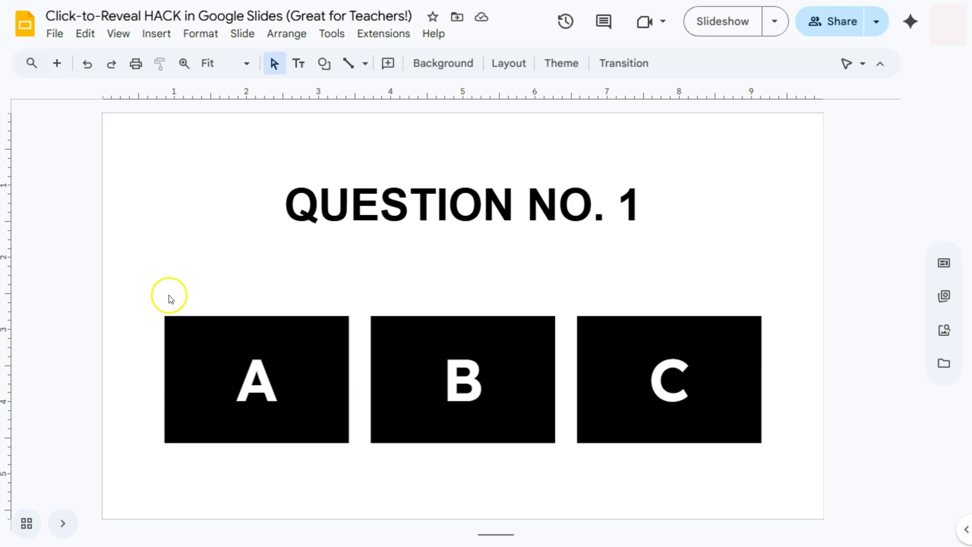
- Duplicate slide 2 with Ctrl+D, then group the copy's title and A, B, C boxes into one object
left_click(62, 523)
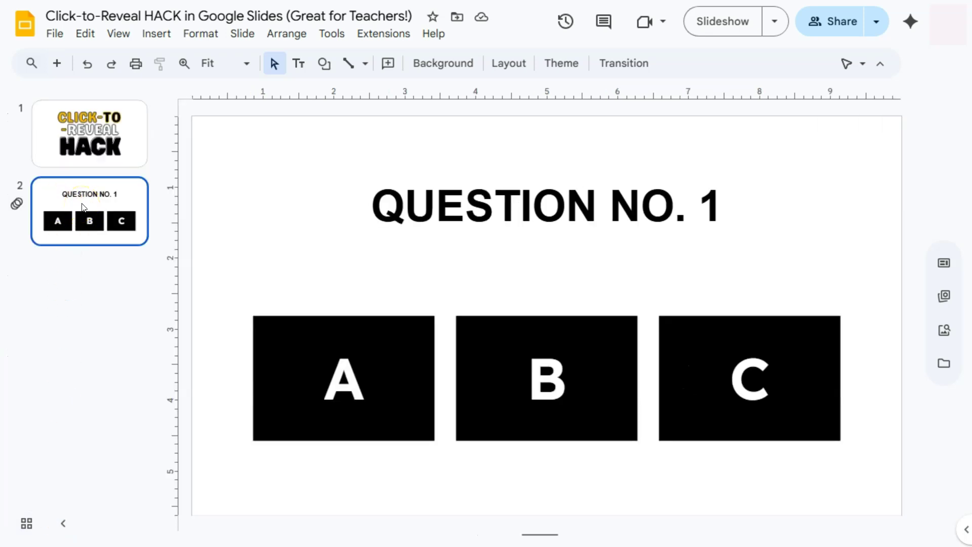
key("ctrl+d")
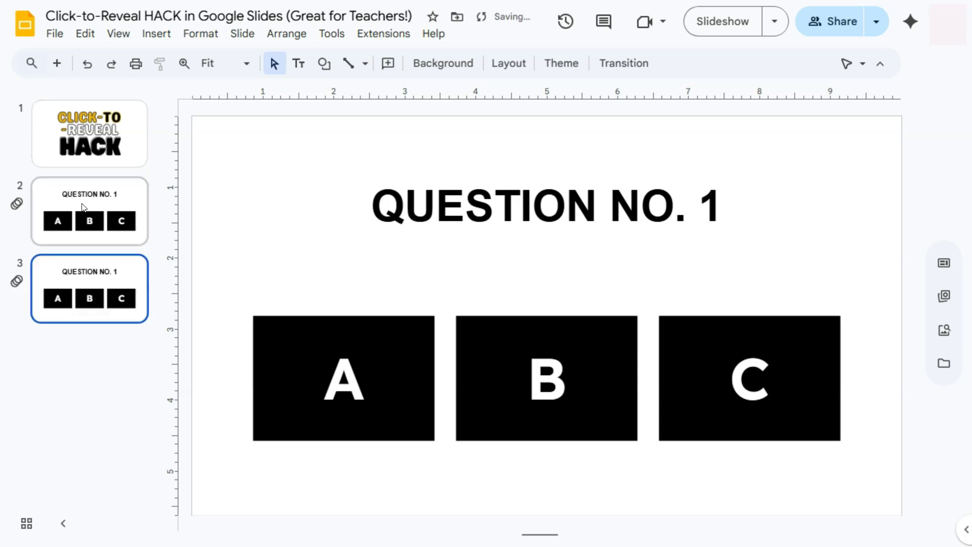
left_click_drag(274, 175, 758, 463)
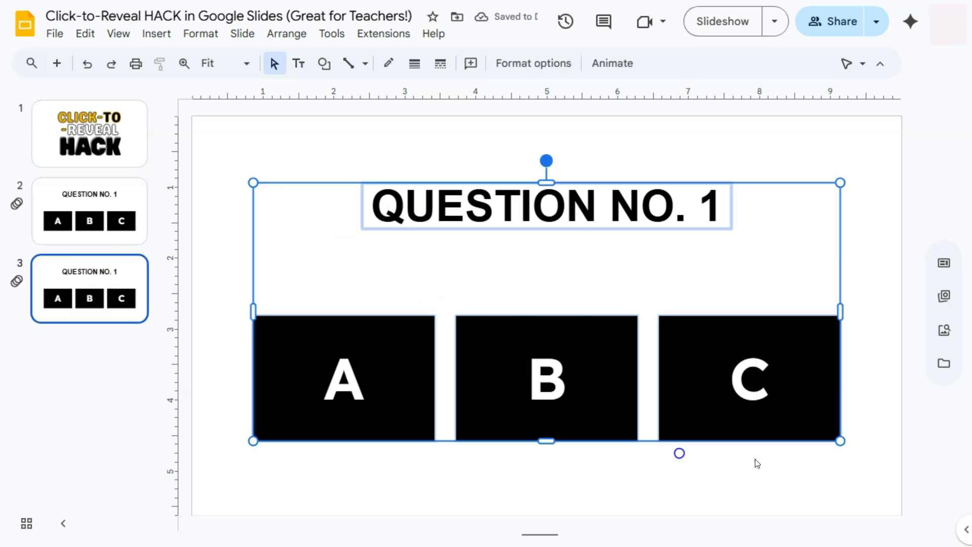
left_click(331, 36)
mouse_move(289, 33)
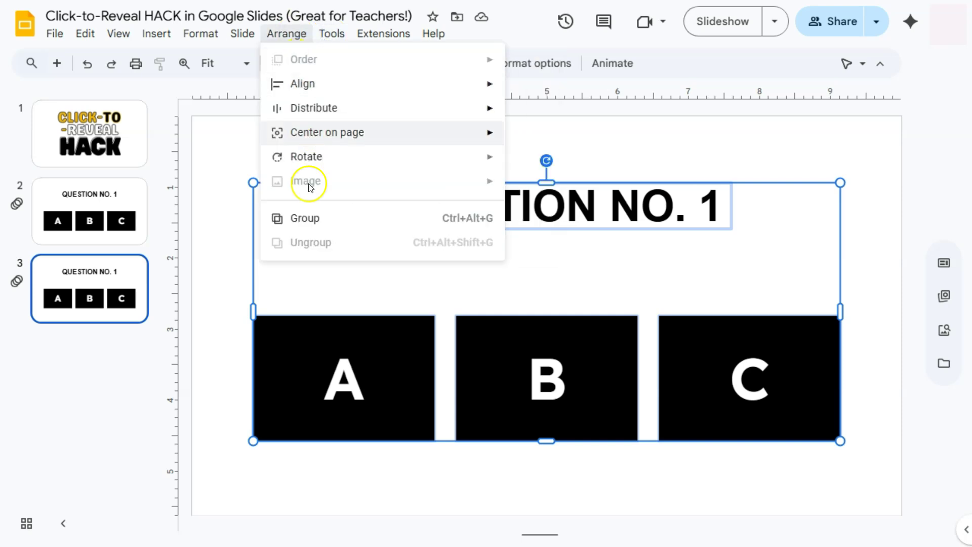
left_click(310, 219)
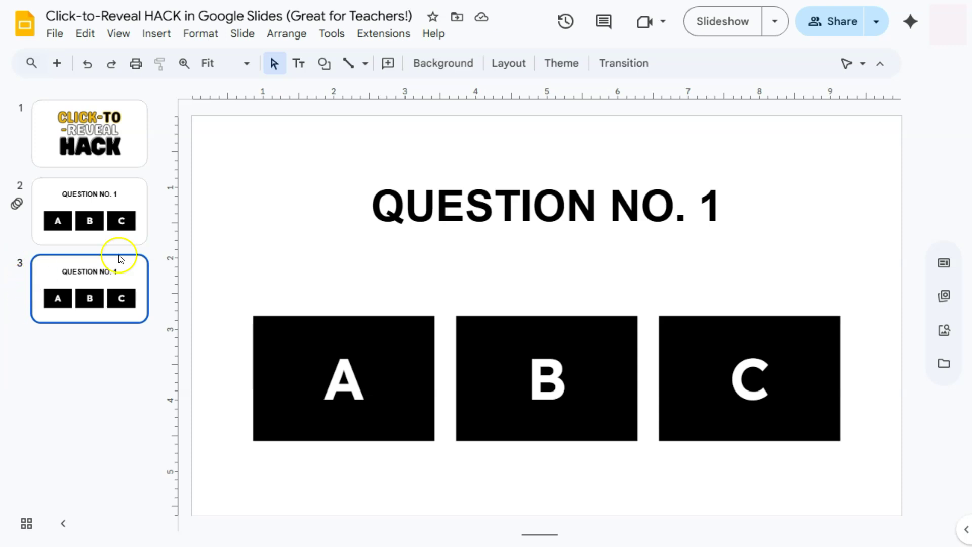
left_click(230, 186)
left_click(343, 385)
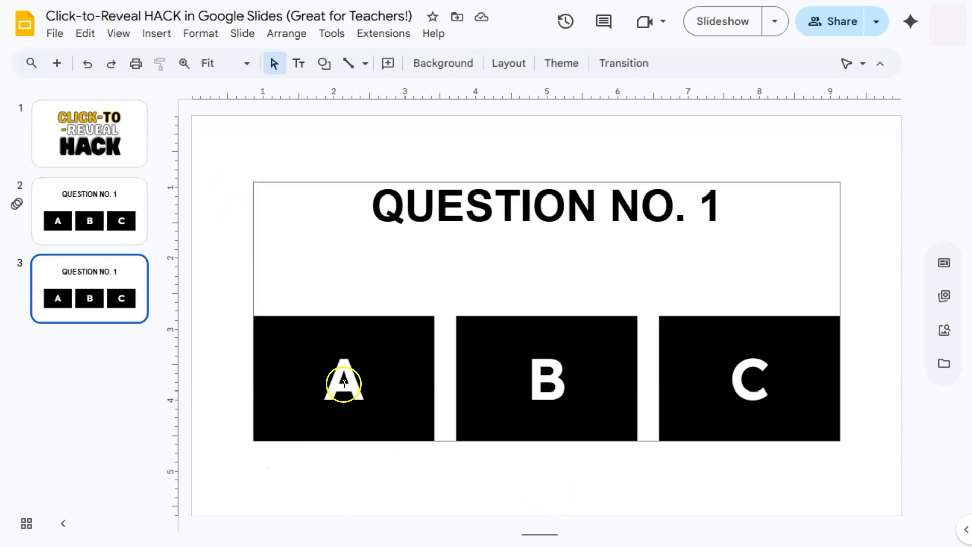
left_click(346, 488)
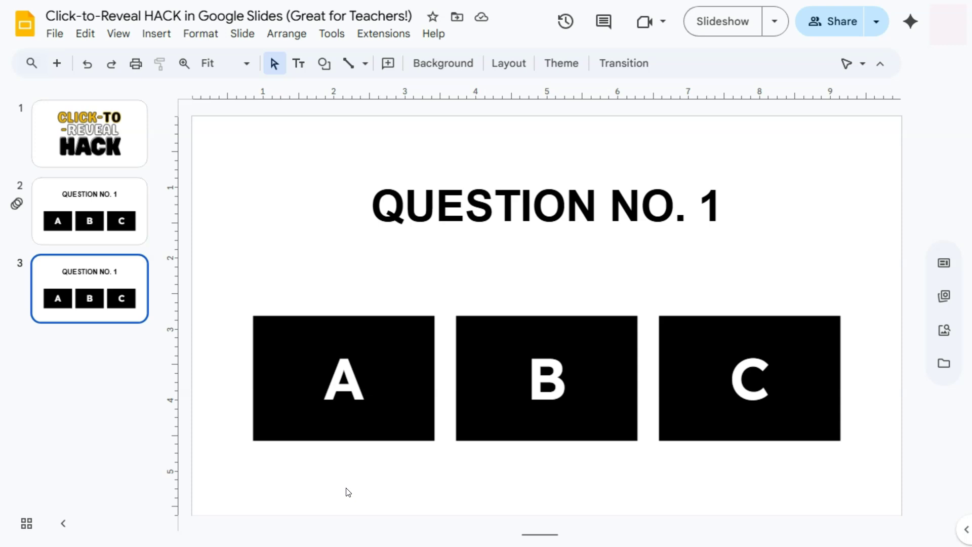
left_click(62, 523)
left_click(304, 369)
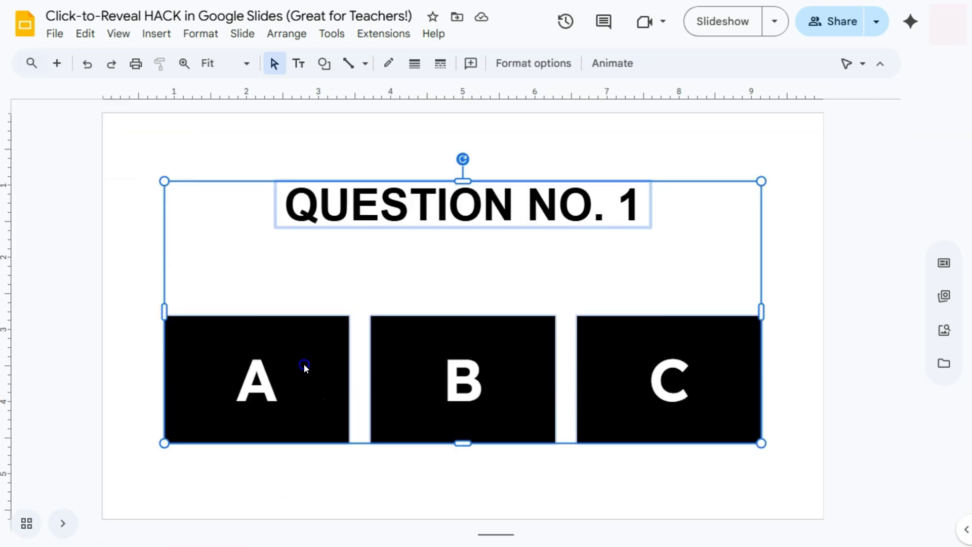
- Ungroup the title and the A, B and C answer boxes
right_click(304, 365)
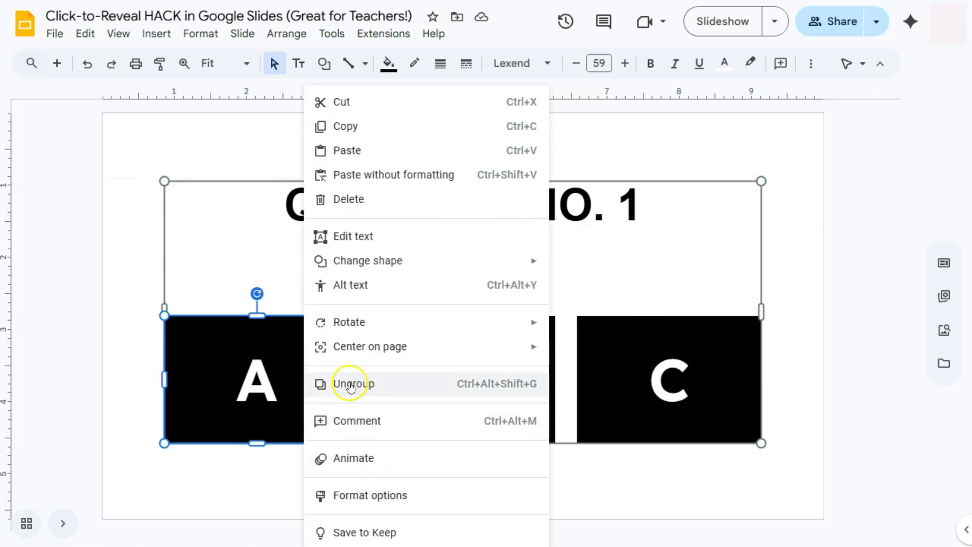
left_click(347, 383)
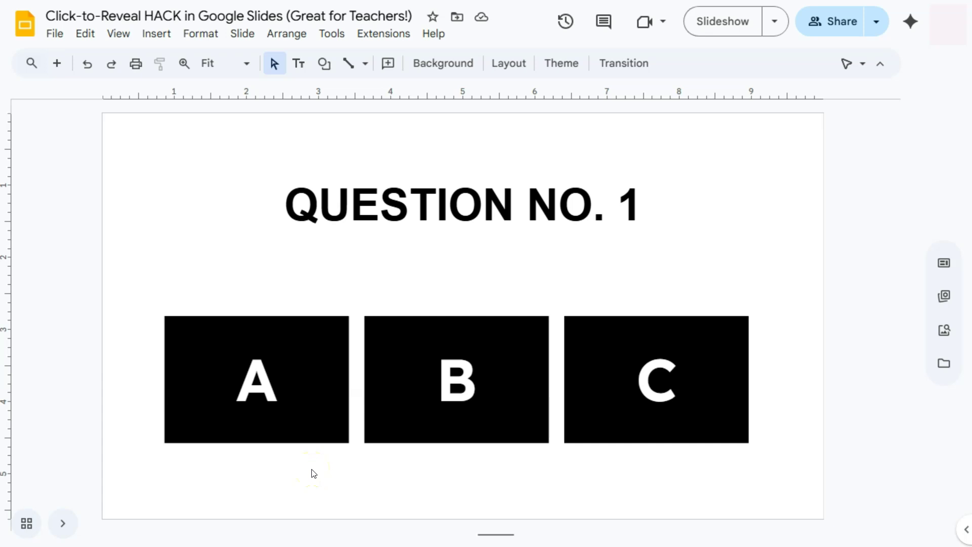
left_click(310, 365)
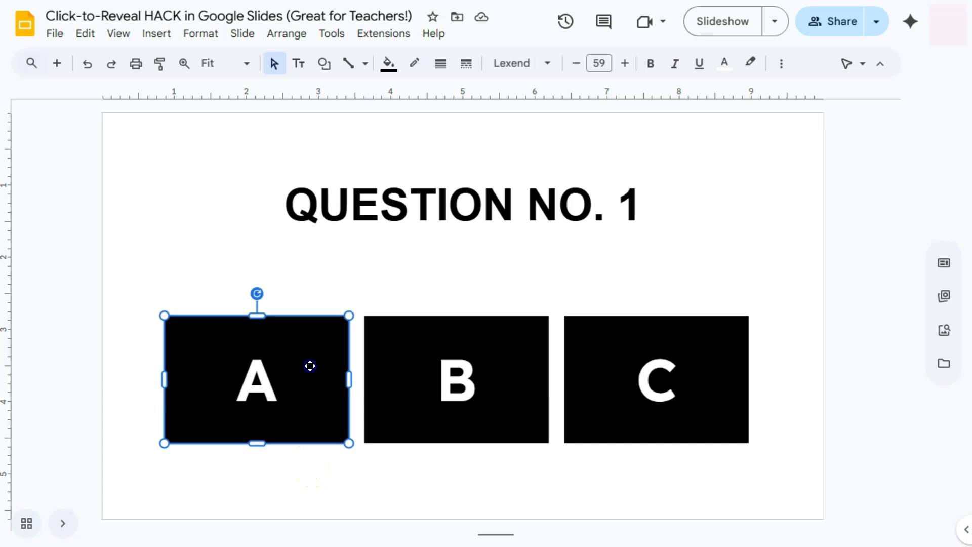
left_click(385, 391)
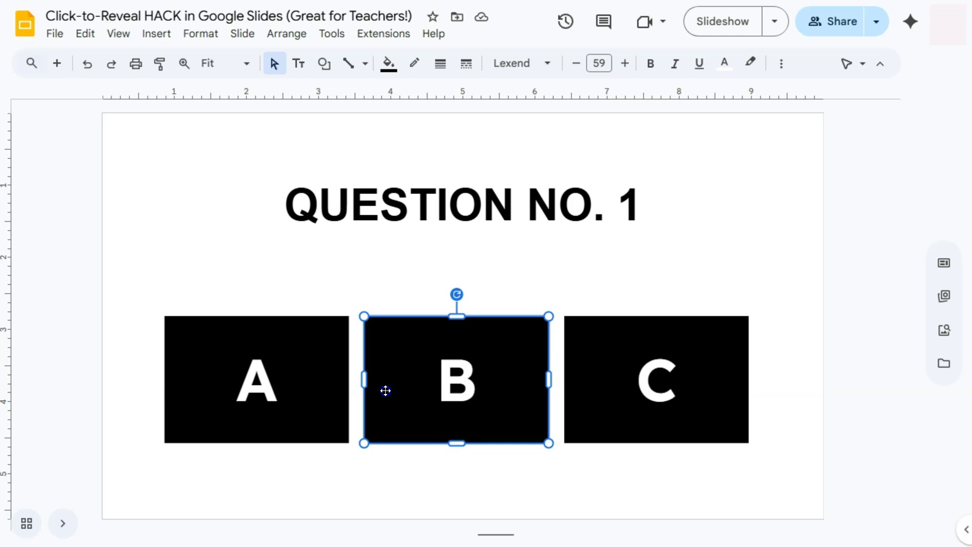
left_click(609, 411)
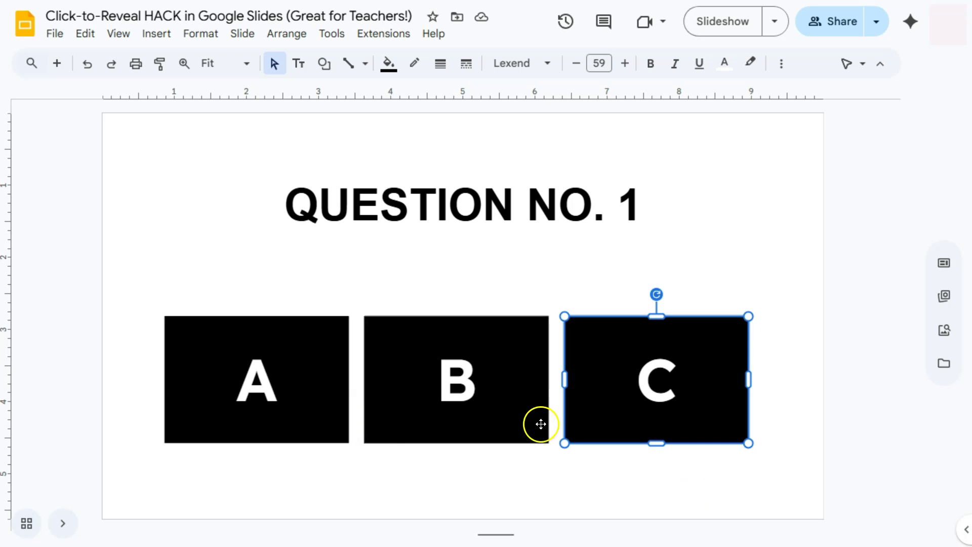
- Select boxes A, B and C together as one selection
left_click(511, 355)
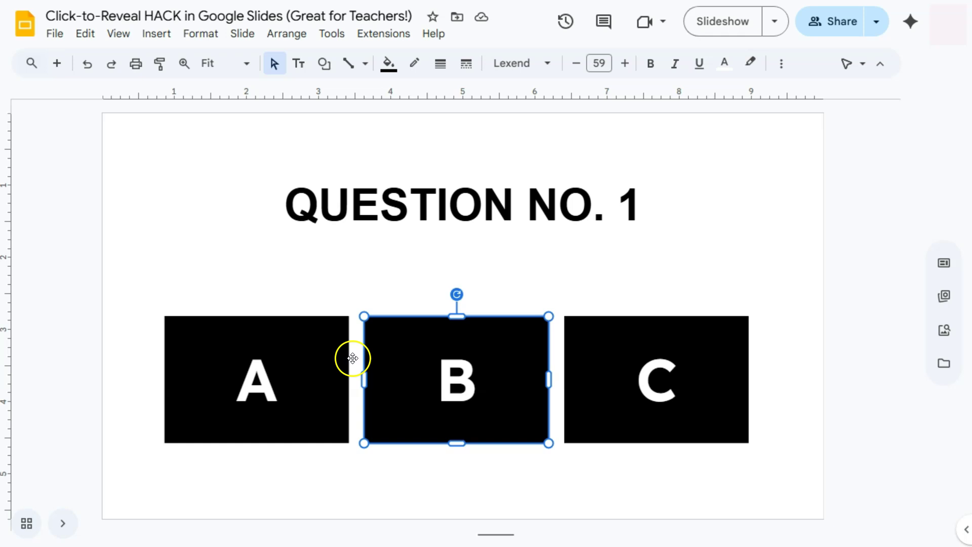
left_click(313, 371)
left_click(636, 352)
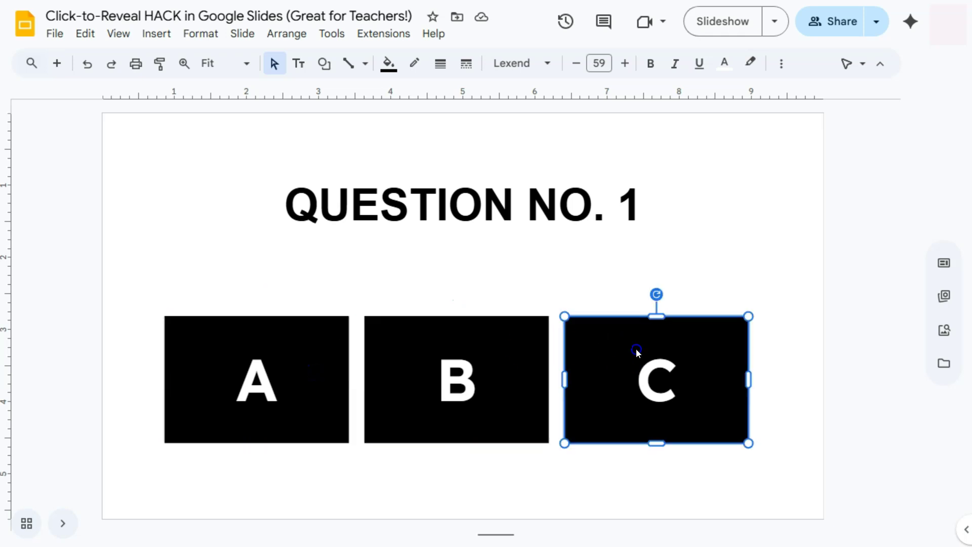
left_click(311, 404)
left_click(473, 460)
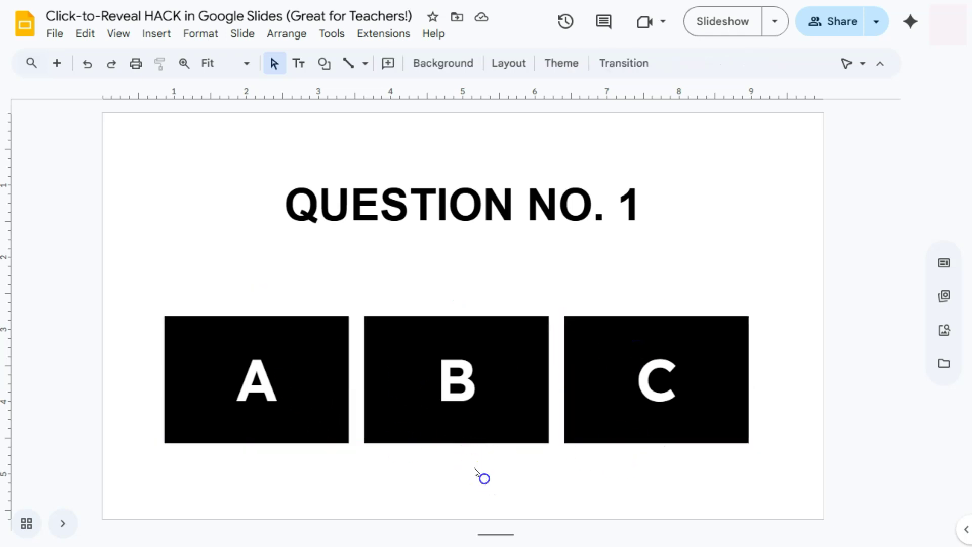
left_click(305, 358)
left_click(415, 341, "shift")
left_click(618, 341, "shift")
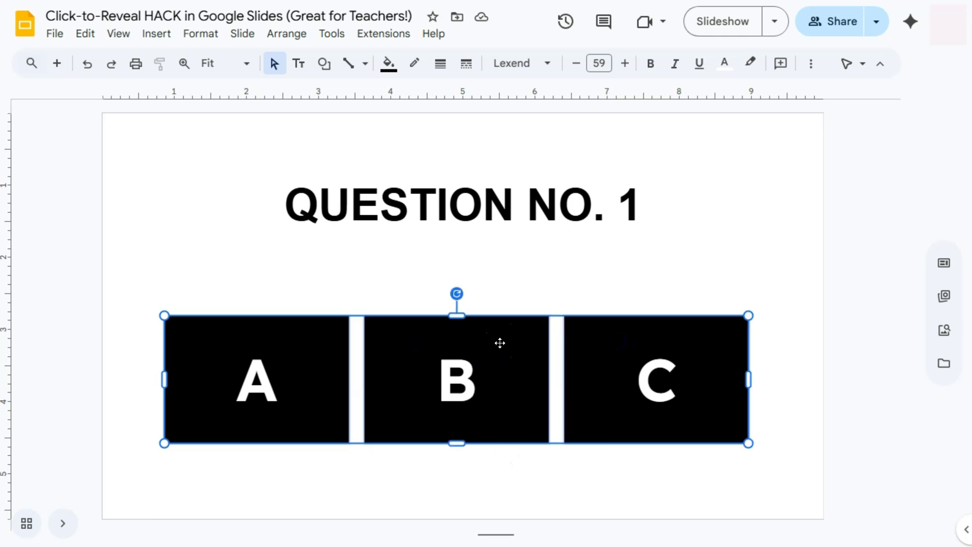
- Move the boxes down to uncover and check the WRONG ANSWER! text, cat image and red X
left_click_drag(500, 343, 515, 465)
left_click(286, 314)
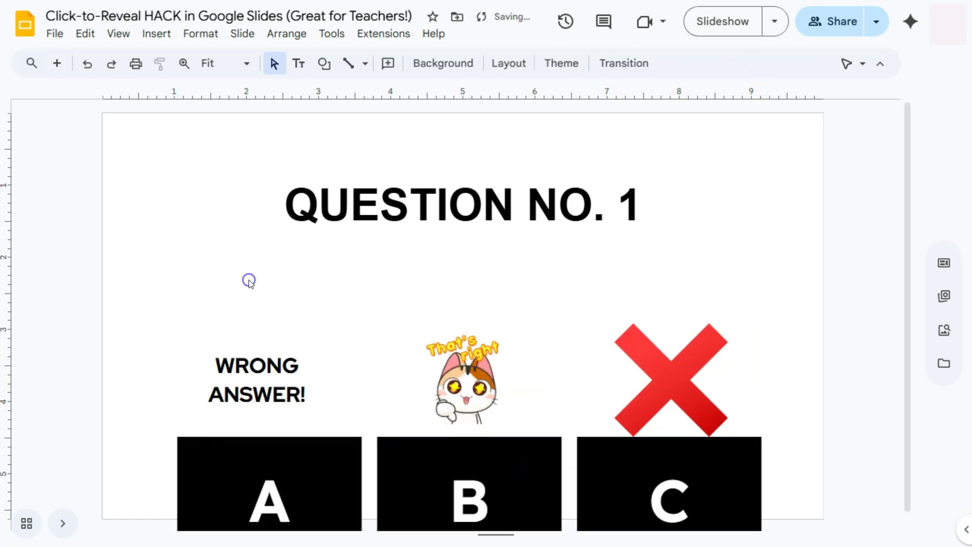
left_click(278, 382)
left_click(274, 370)
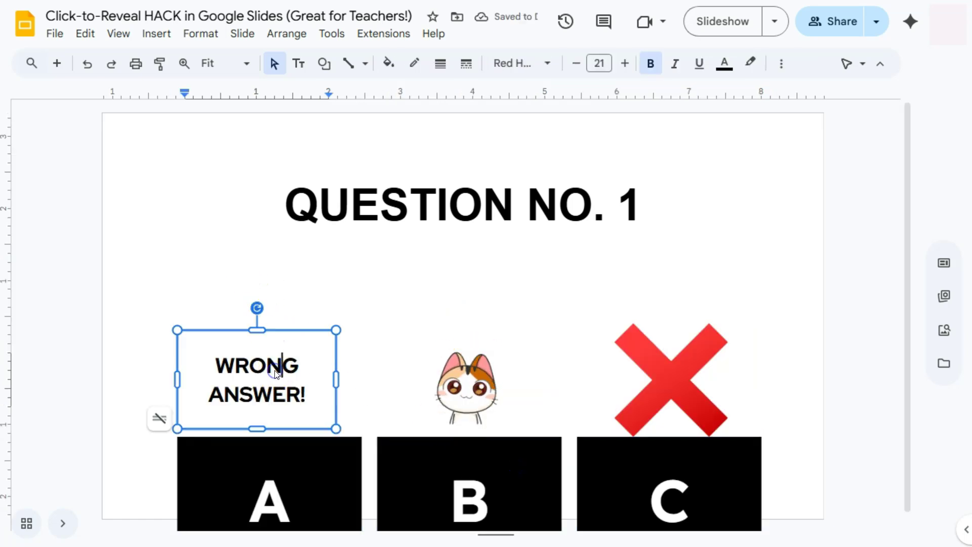
left_click(438, 405)
left_click(667, 374)
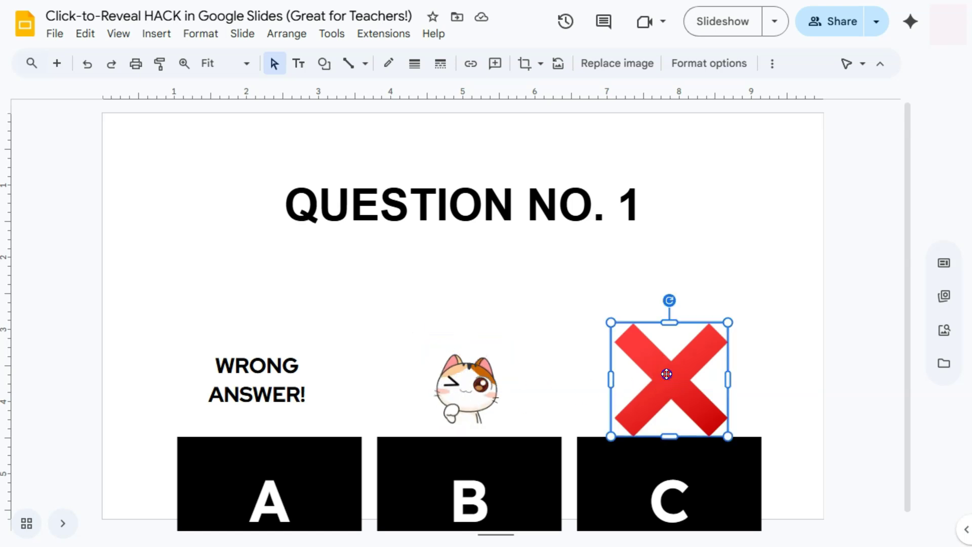
left_click(281, 393)
left_click(463, 385)
left_click(643, 385)
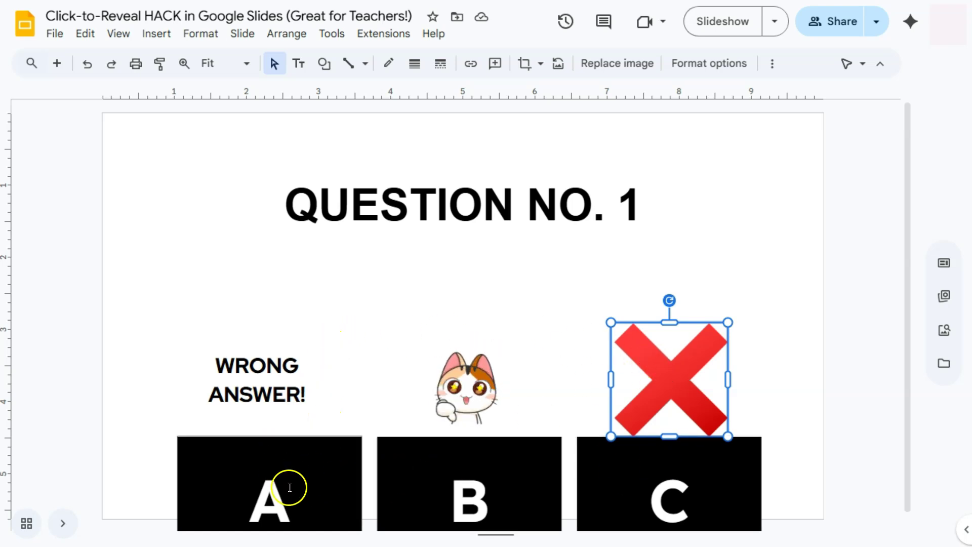
- Drag boxes A, B and C back up so they cover the answer images
left_click(328, 466)
left_click(446, 467, "shift")
left_click(626, 471, "shift")
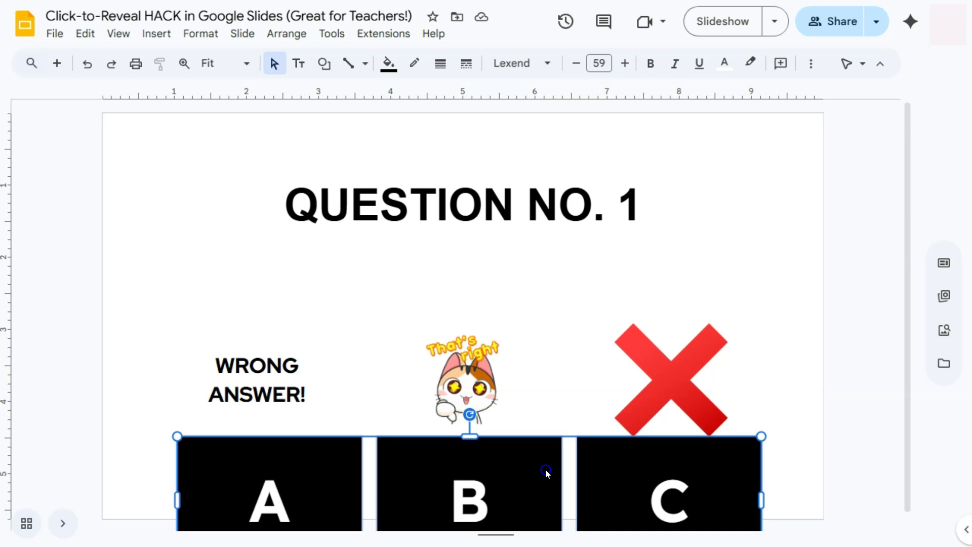
left_click_drag(547, 473, 542, 352)
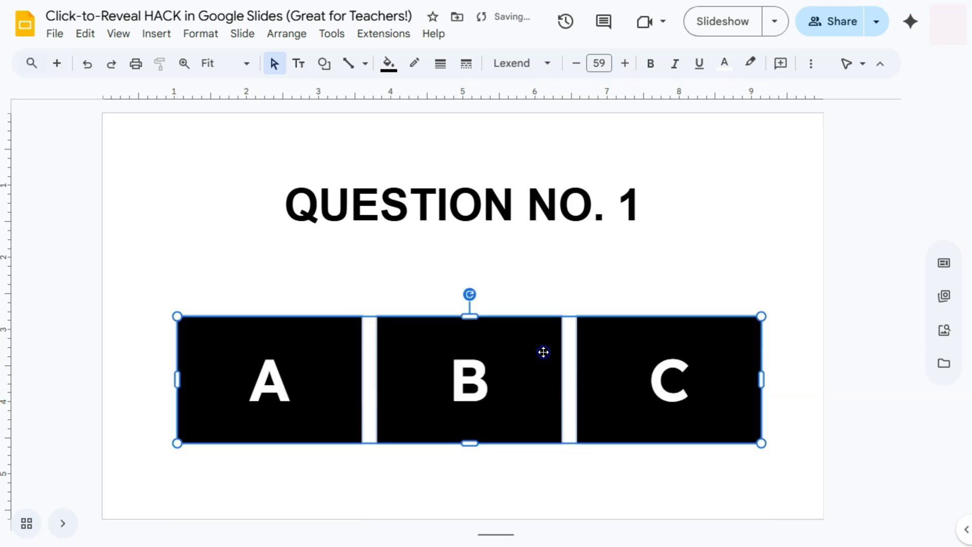
left_click(539, 477)
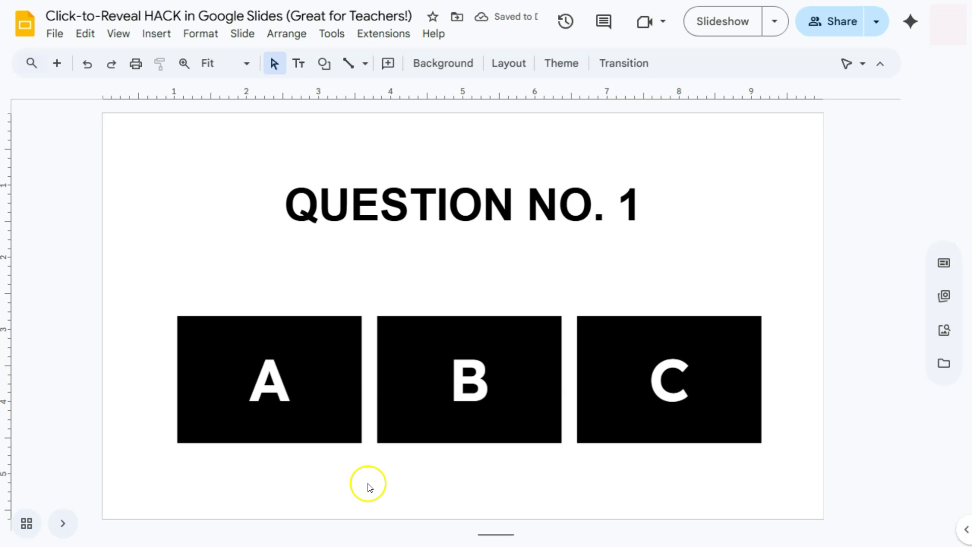
- Give box A a Disappear animation
left_click(319, 349)
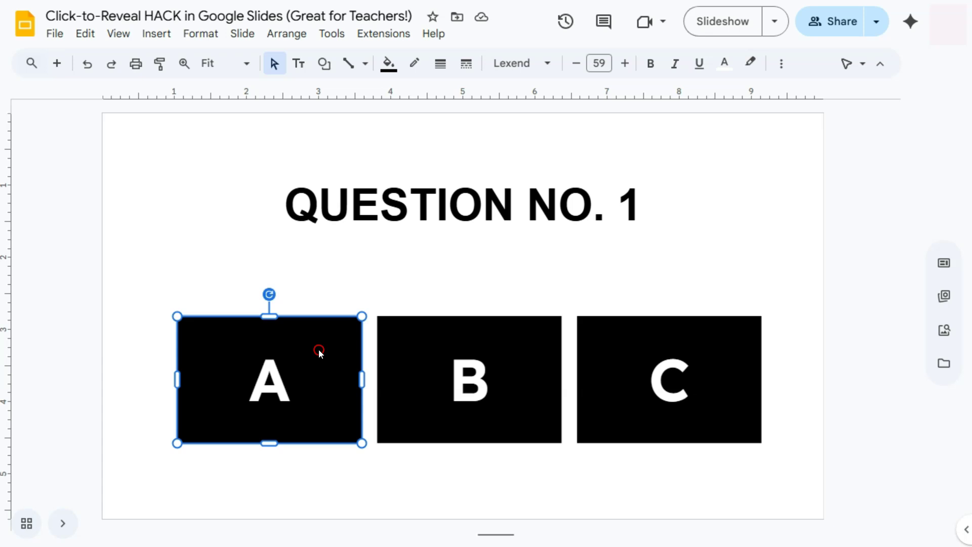
right_click(319, 351)
left_click(373, 455)
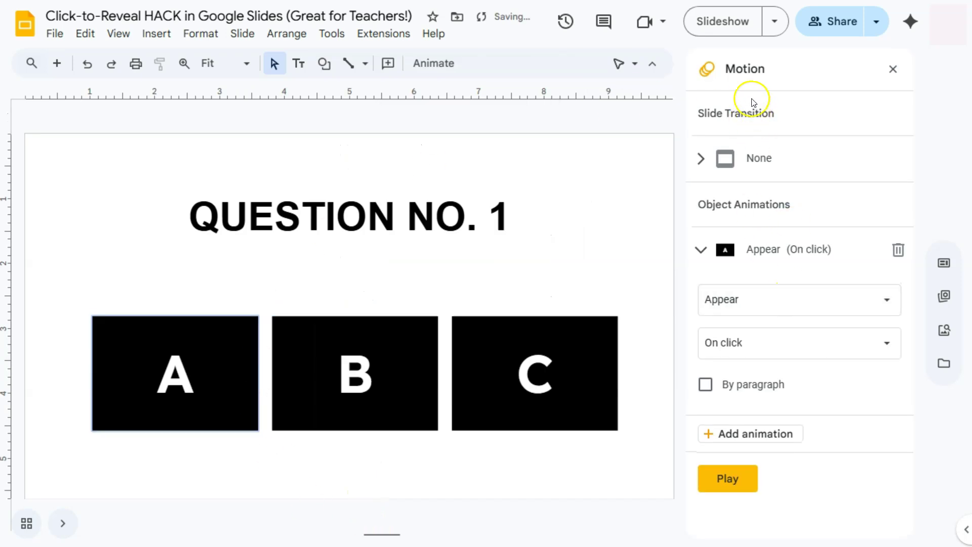
left_click(736, 298)
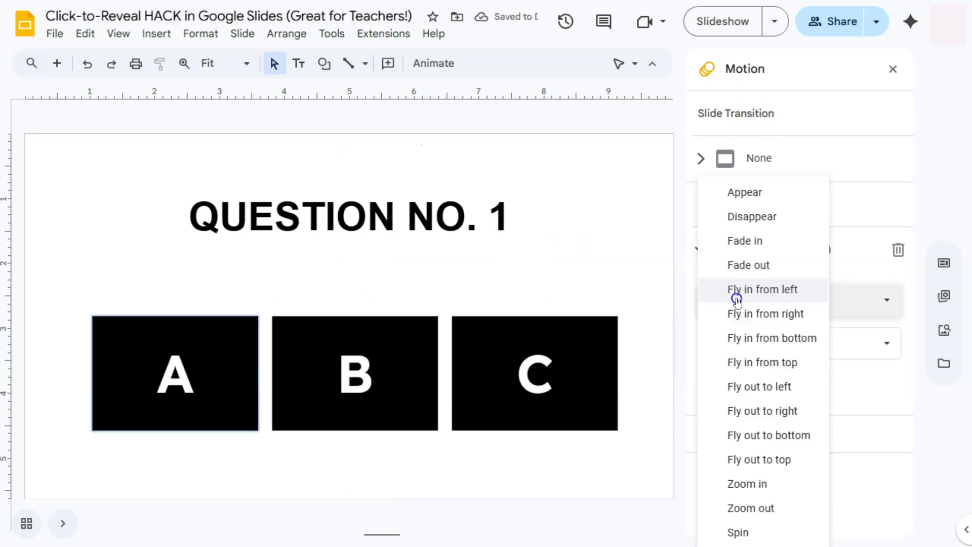
left_click(745, 216)
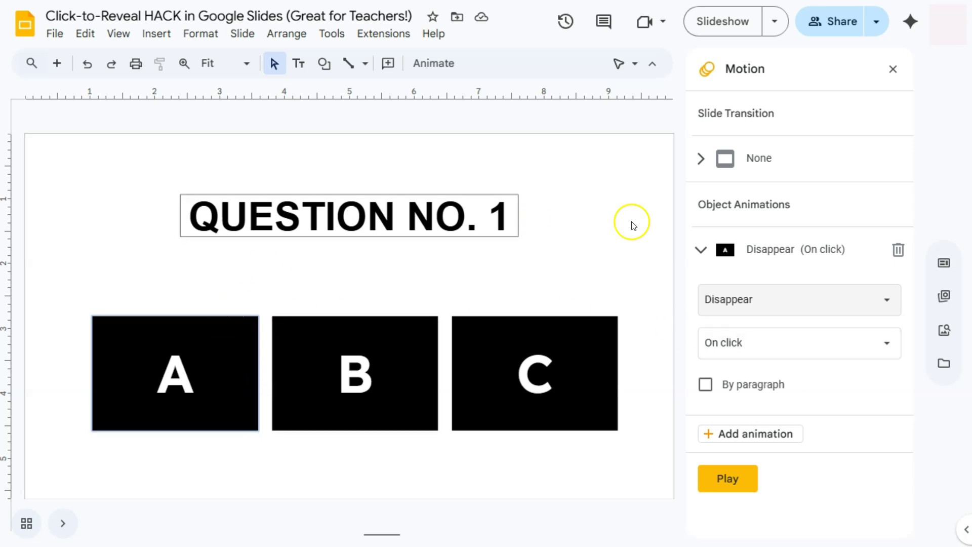
- Add Disappear animations to box C, then box B
left_click(573, 333)
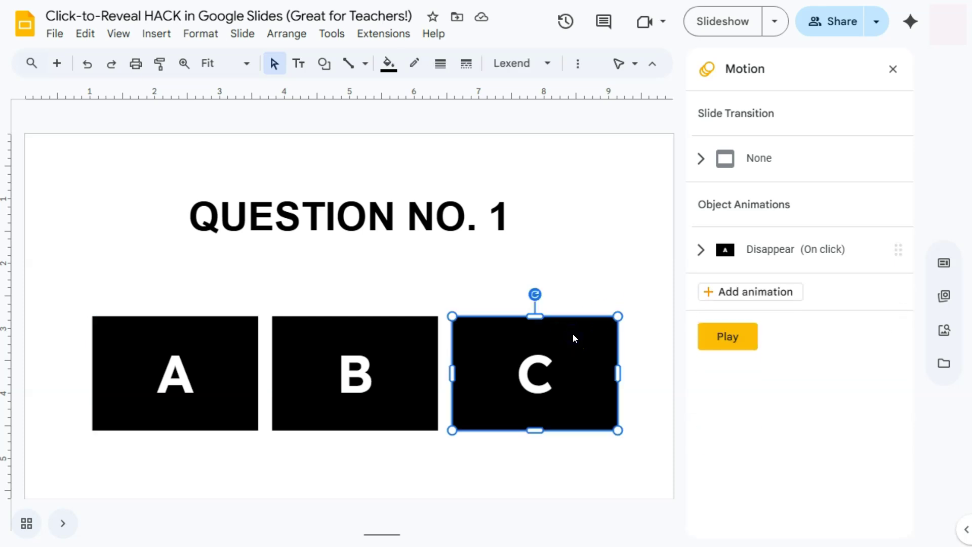
left_click(725, 290)
left_click(747, 344)
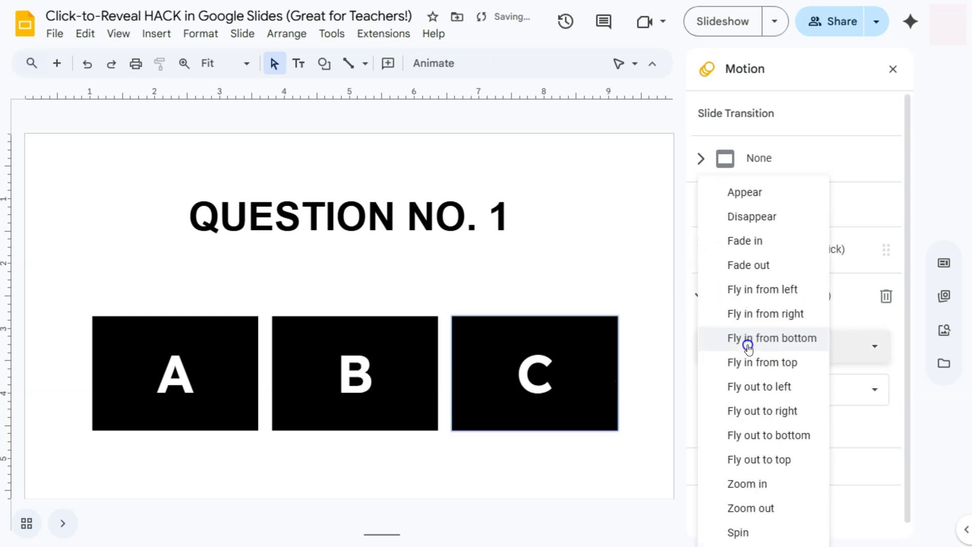
left_click(748, 216)
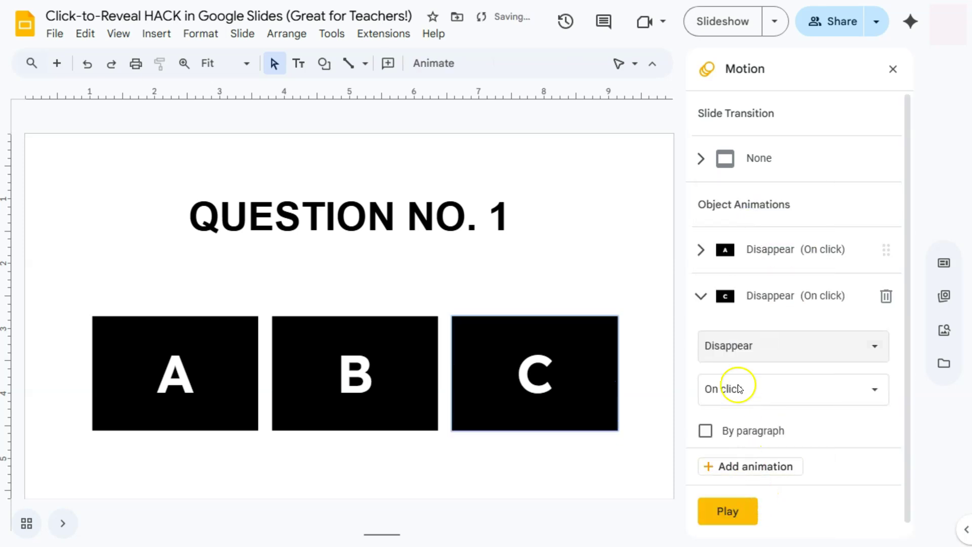
left_click(420, 375)
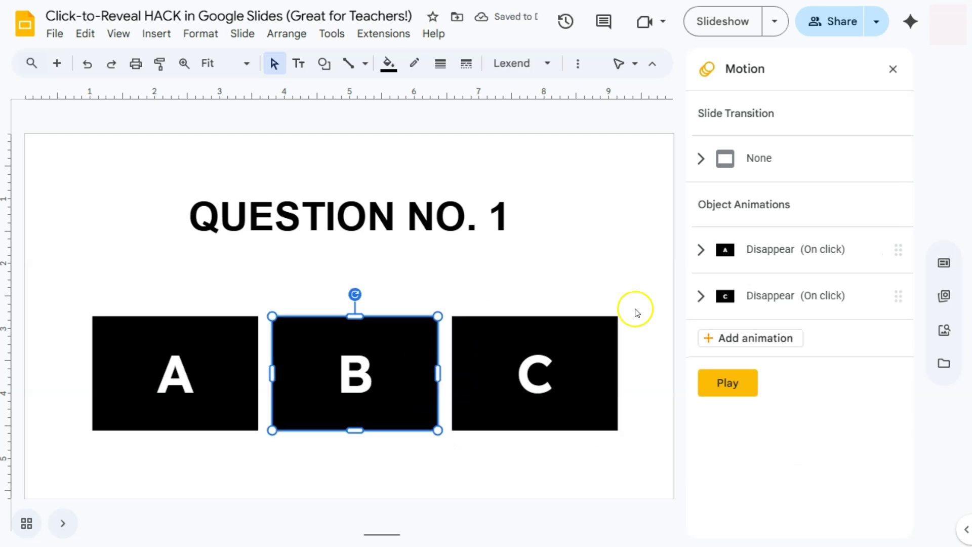
left_click(765, 343)
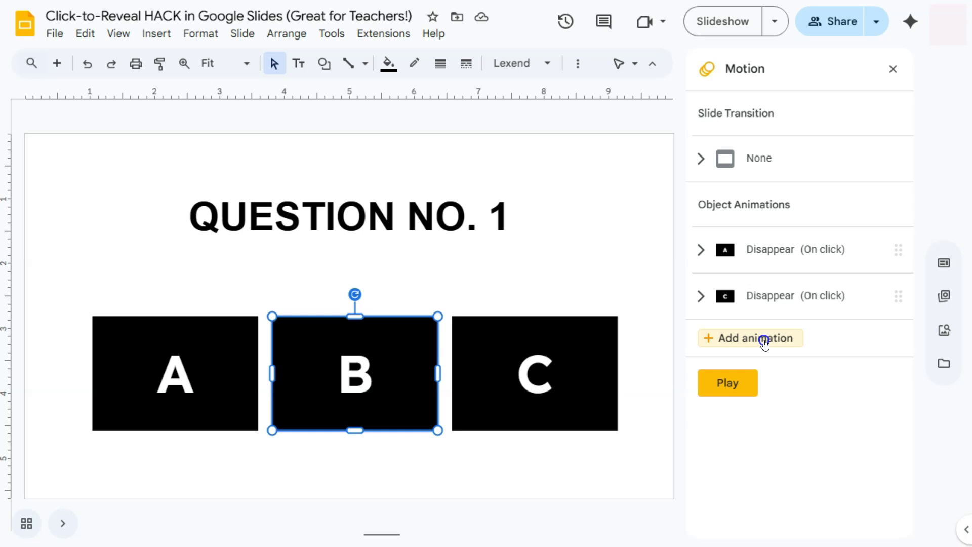
left_click(760, 393)
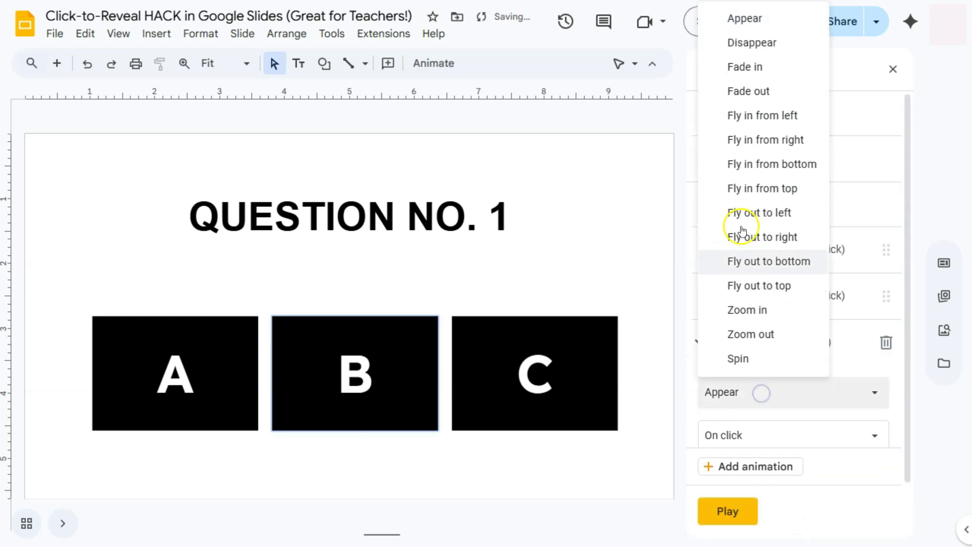
left_click(758, 47)
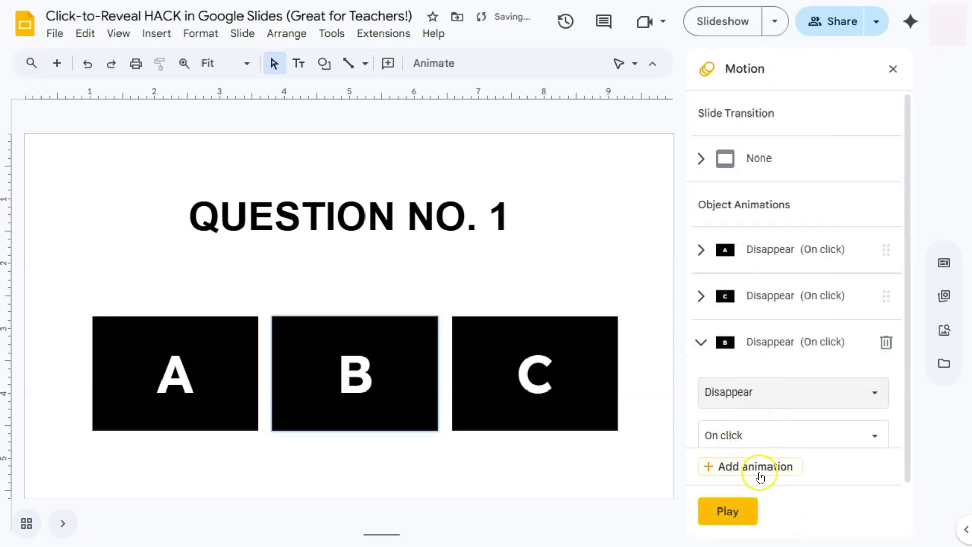
- Play the animation preview, revealing the answers under boxes A, C and B, then stop it
left_click(729, 512)
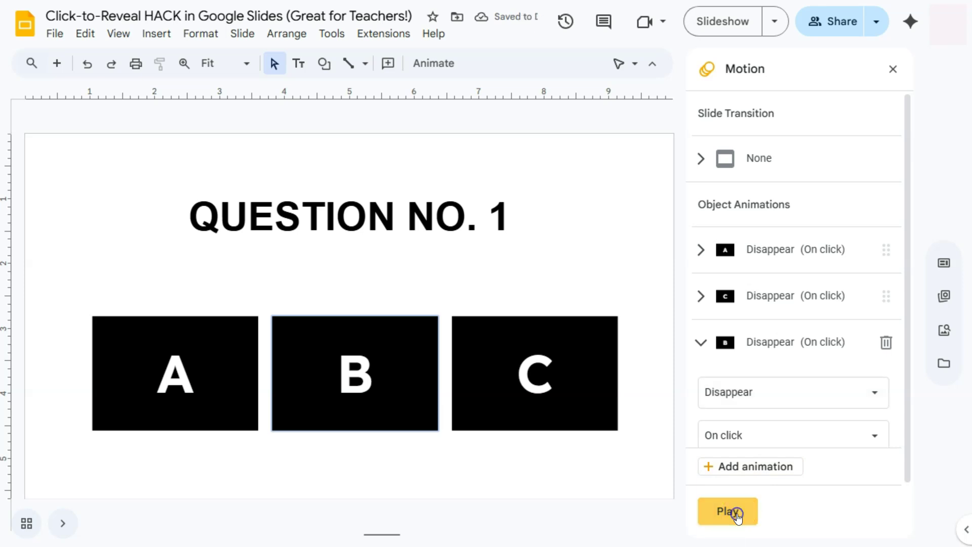
left_click(698, 445)
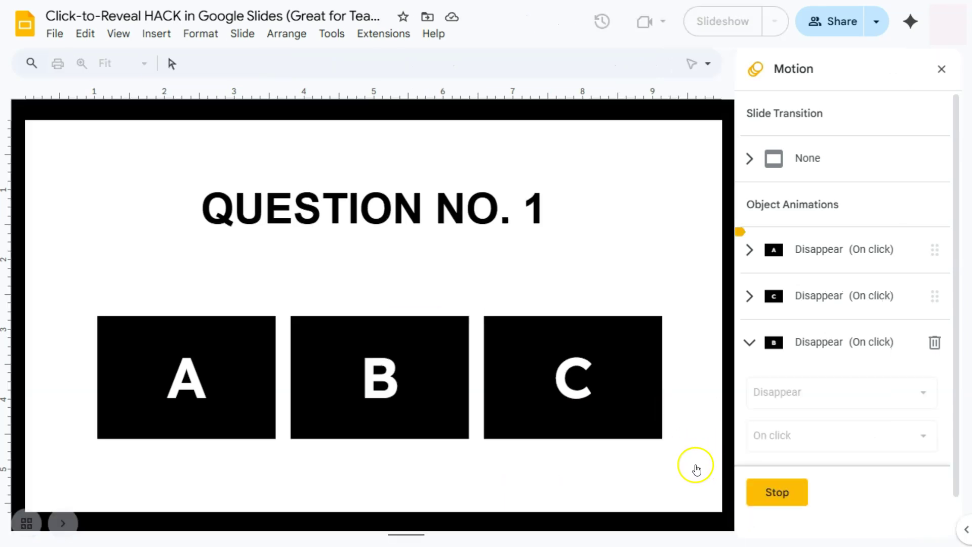
left_click(696, 465)
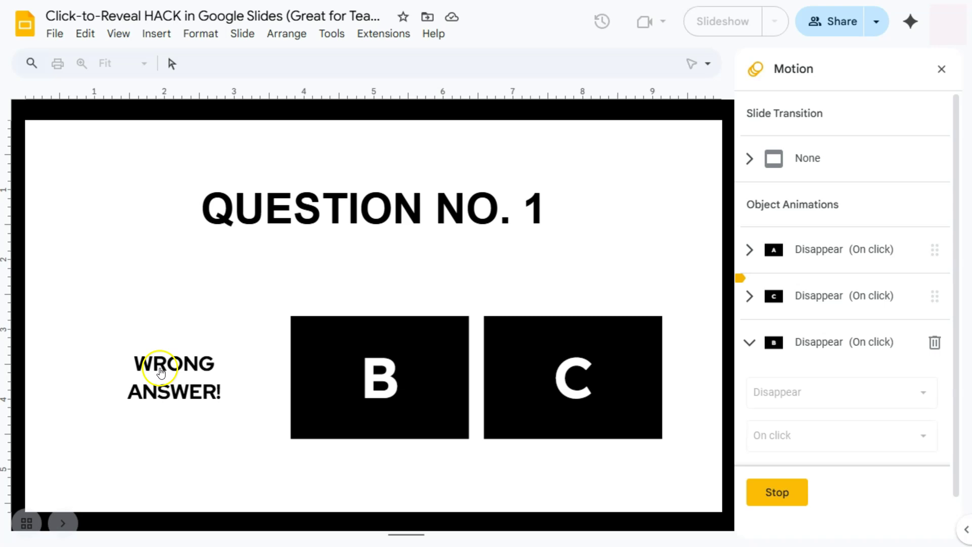
left_click(639, 479)
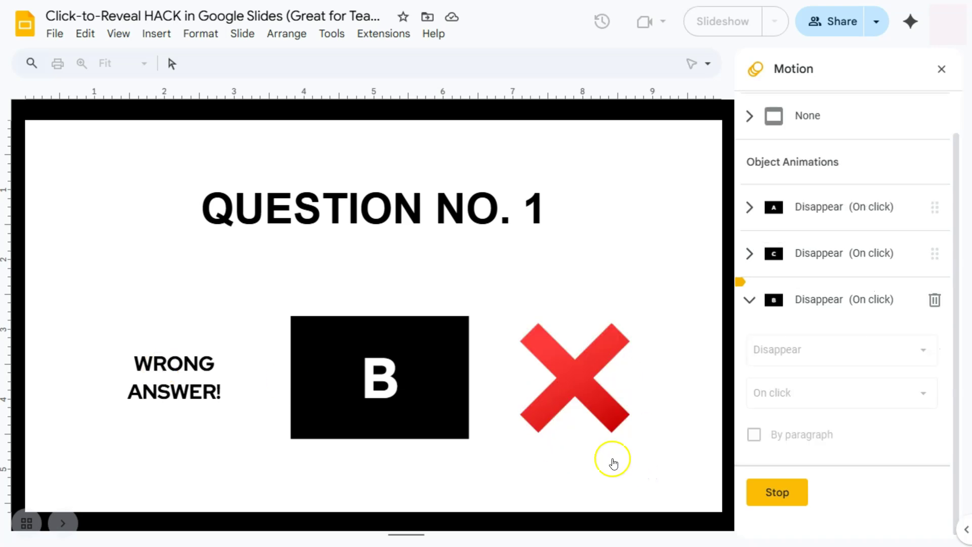
left_click(509, 486)
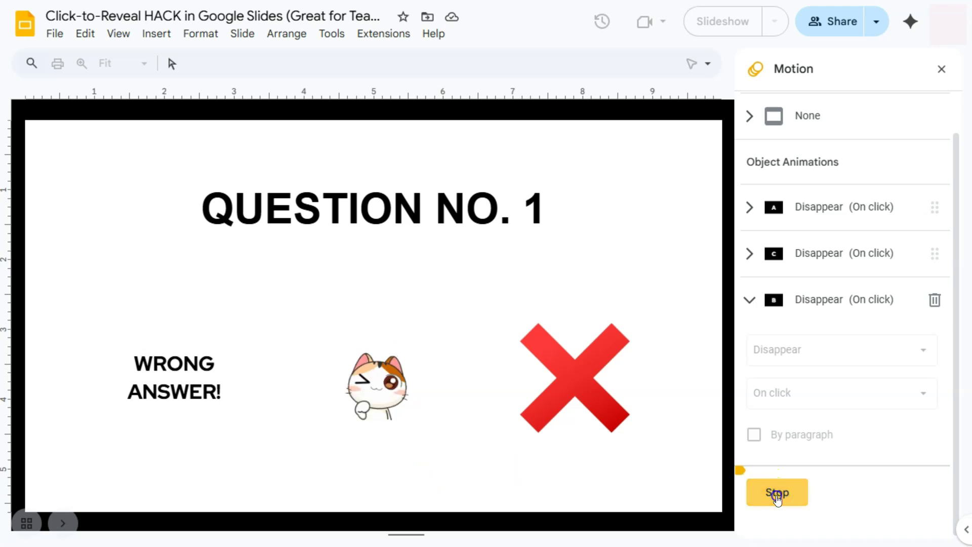
left_click(777, 492)
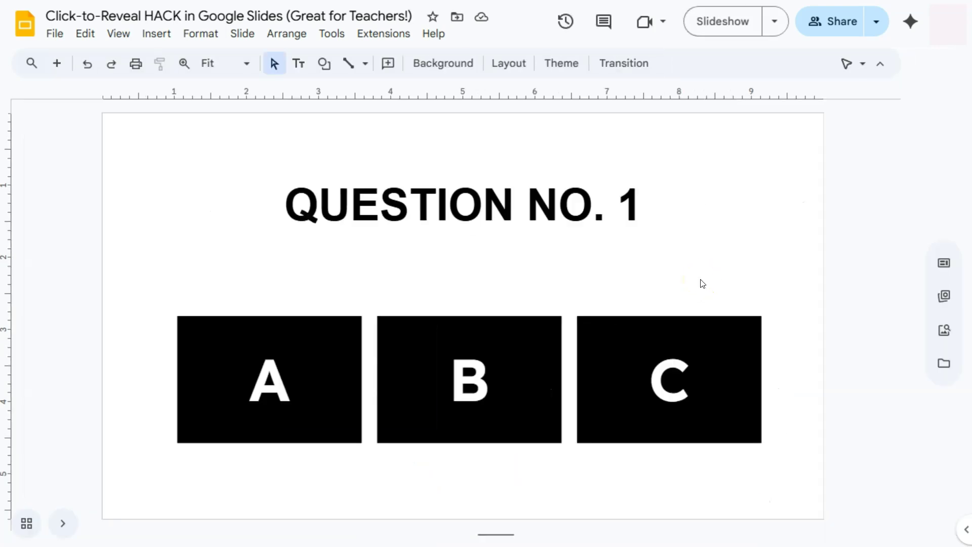